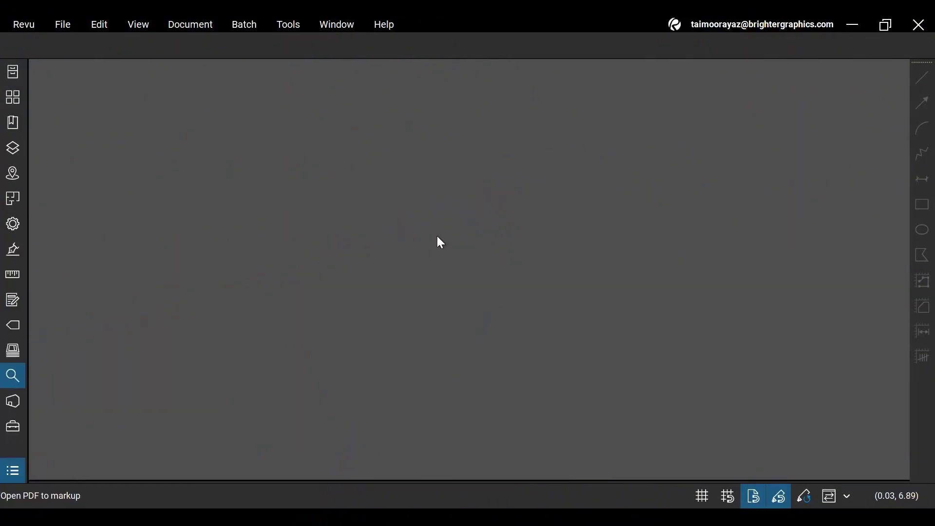
# Step: Open the BG Floor Plan PDF from the recent files list and pan the sheet left
pyautogui.click(64, 25)
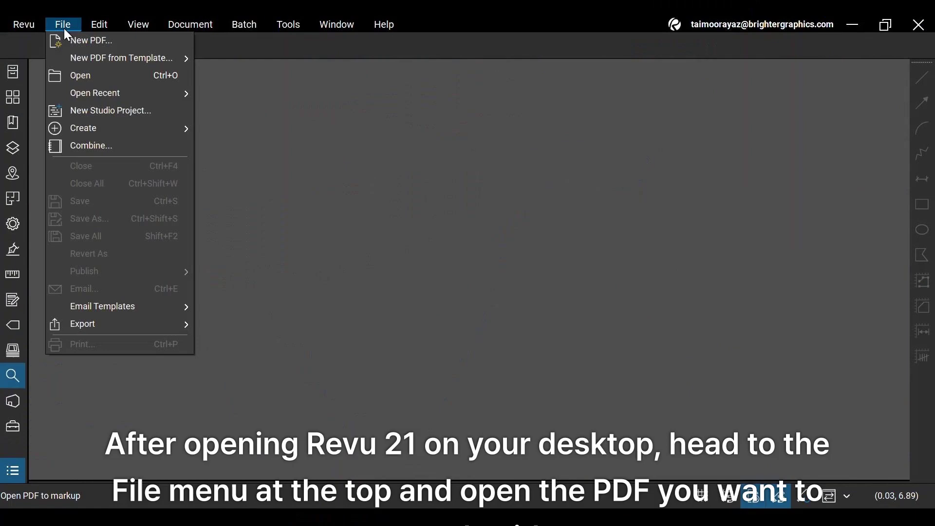
pyautogui.moveTo(143, 96)
pyautogui.click(224, 98)
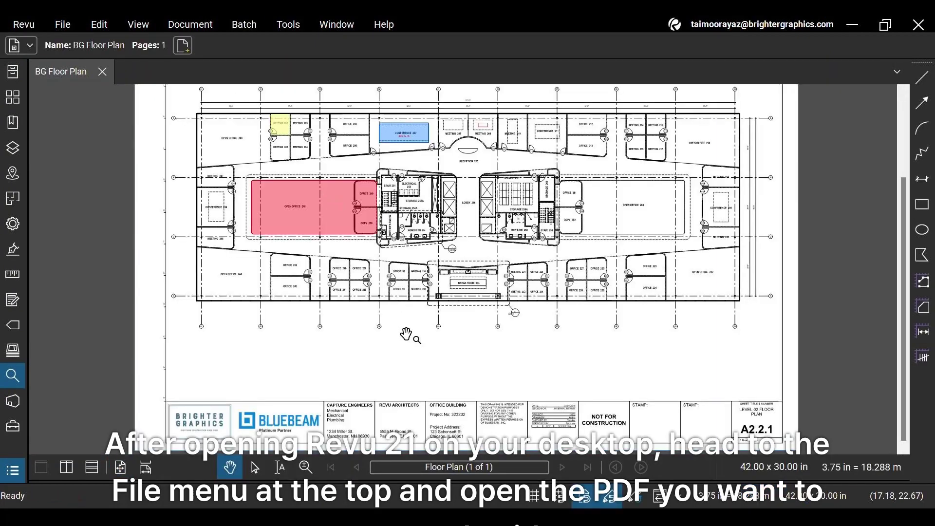
pyautogui.moveTo(411, 336)
pyautogui.mouseDown()
pyautogui.moveTo(315, 327)
pyautogui.moveTo(448, 339)
pyautogui.mouseUp()
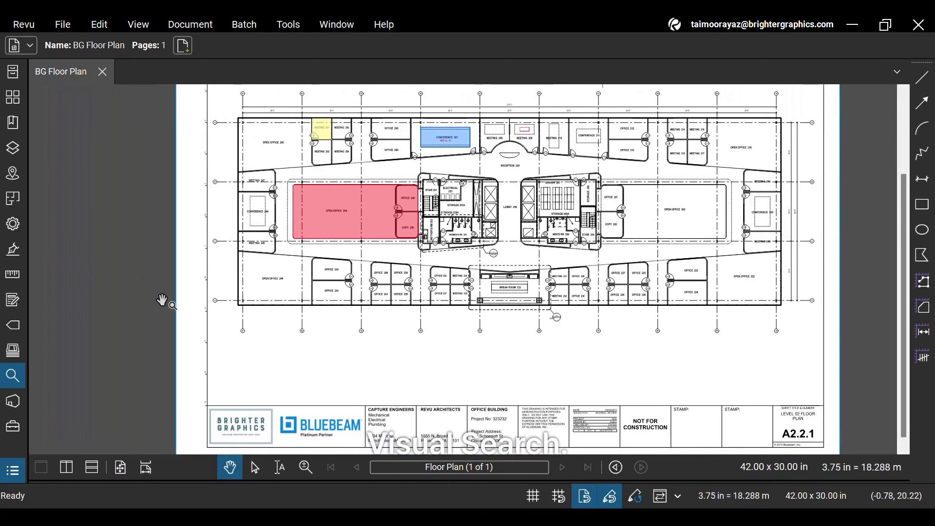
# Step: Show the Search panel beside the drawing and set it to Visual Search after trying Text
pyautogui.click(19, 372)
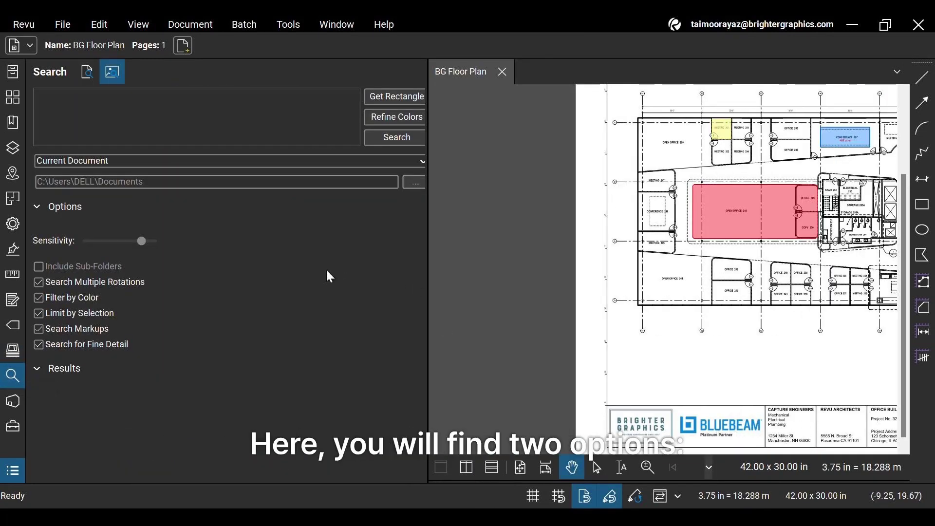
pyautogui.click(86, 73)
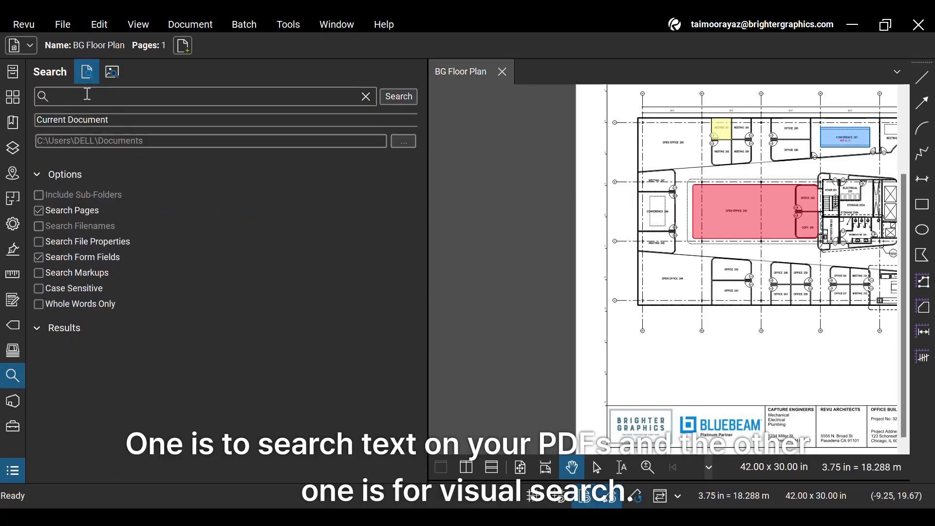
pyautogui.click(113, 81)
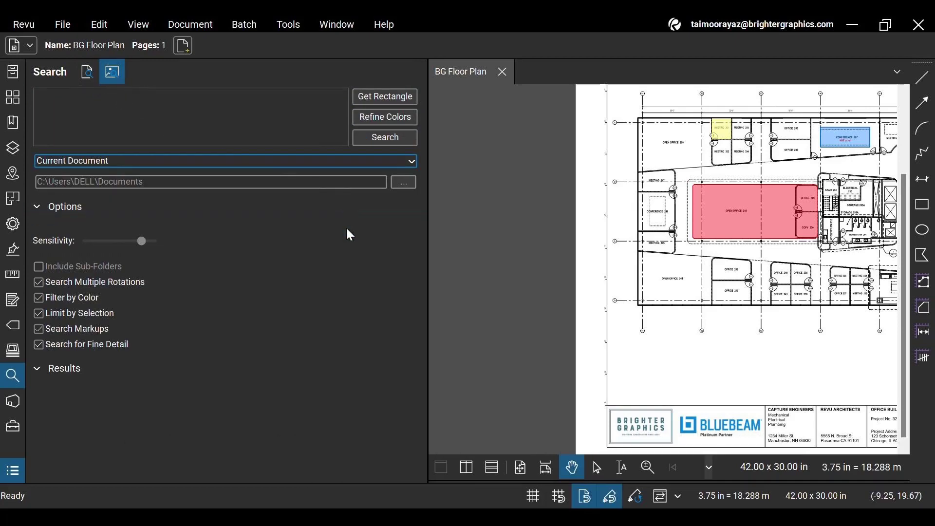
# Step: Zoom in and box the hatched column symbol beside Meeting 235 as the Visual Search sample
pyautogui.click(395, 100)
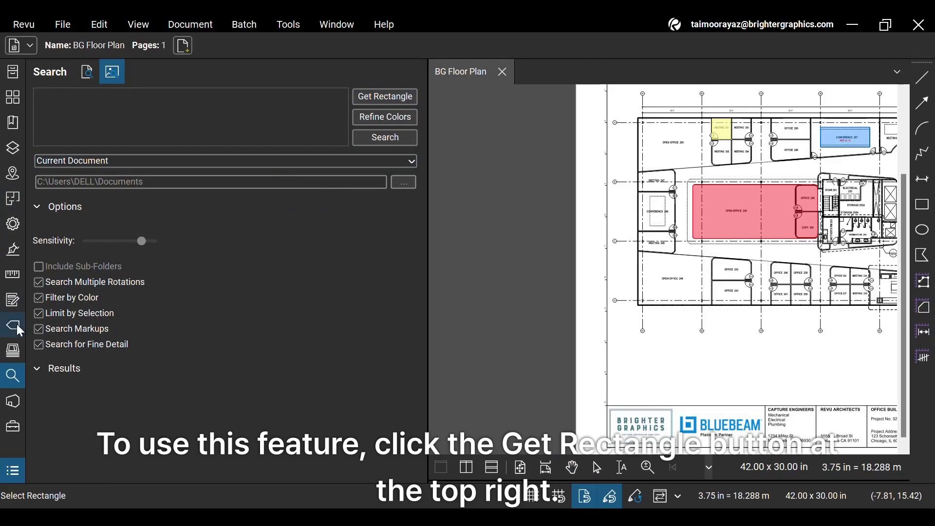
pyautogui.click(11, 375)
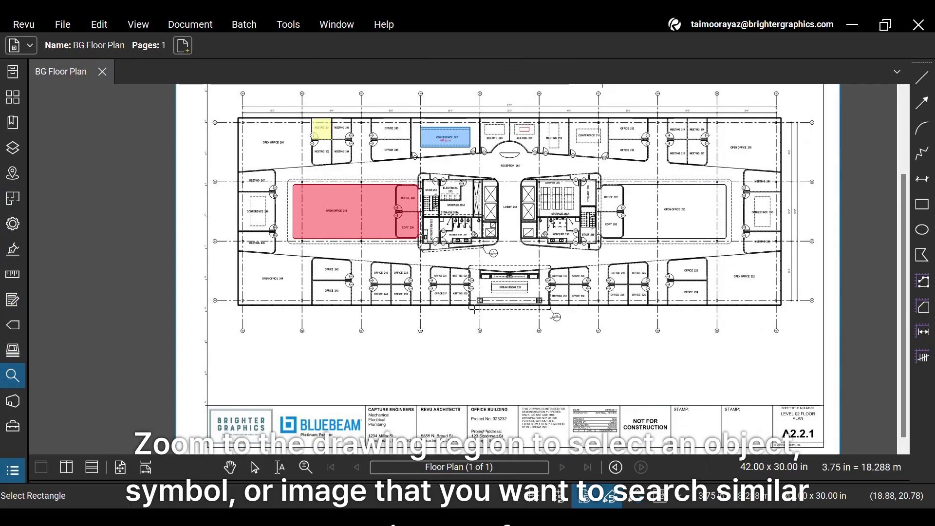
pyautogui.scroll(5, 510, 311)
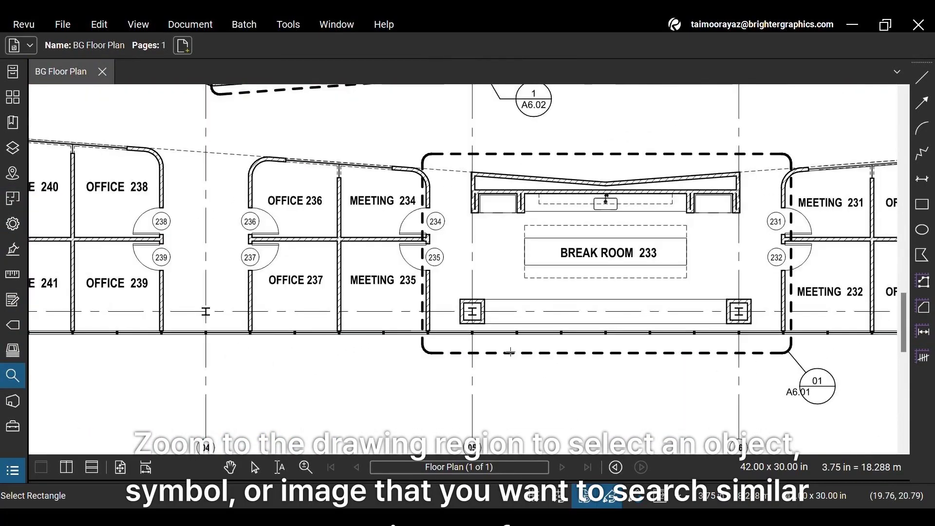
pyautogui.scroll(4, 510, 352)
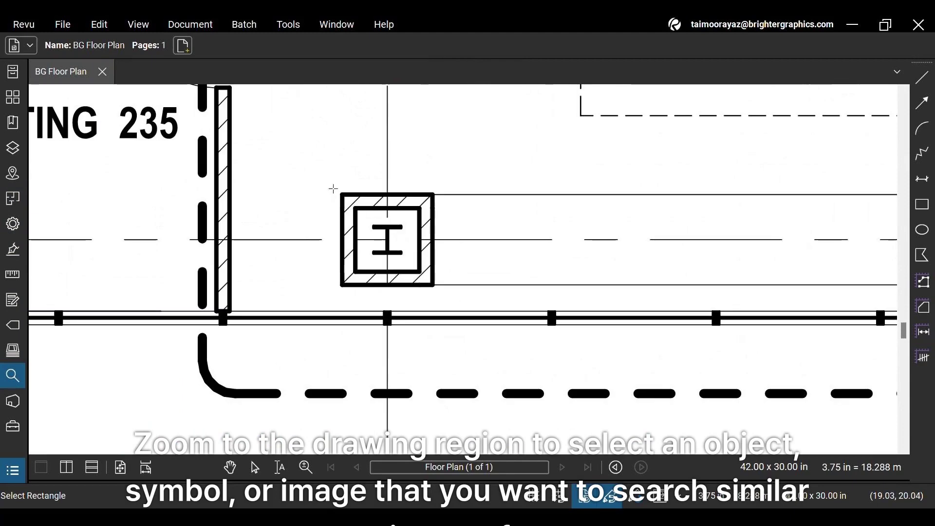
pyautogui.moveTo(326, 180); pyautogui.dragTo(452, 304)
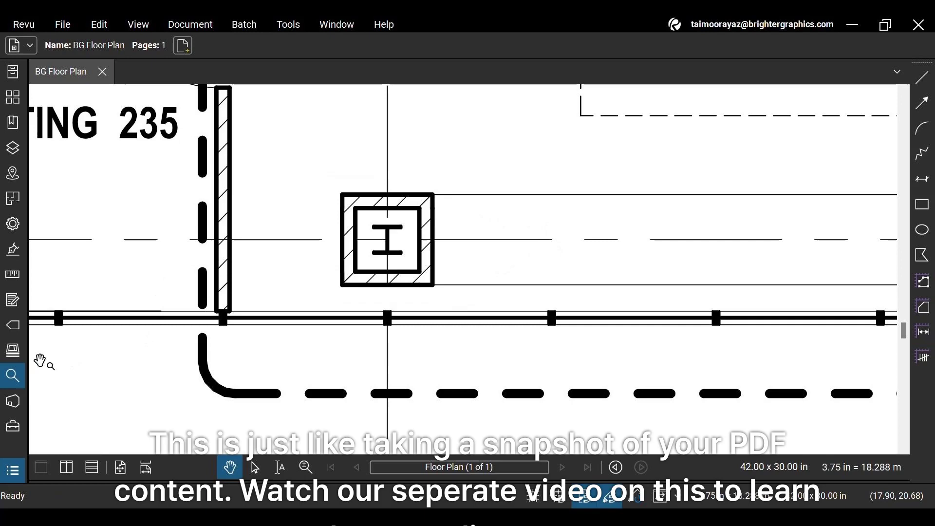
pyautogui.click(13, 375)
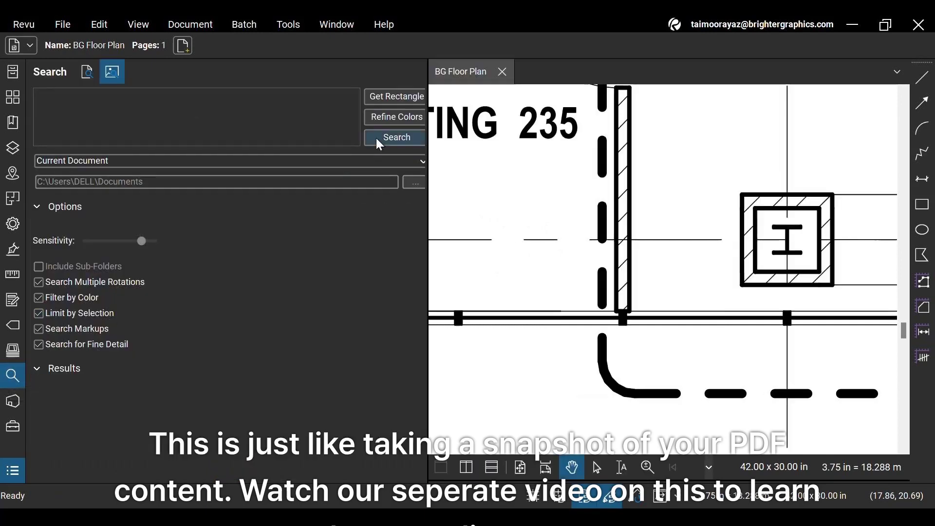
pyautogui.click(394, 97)
pyautogui.moveTo(729, 179); pyautogui.dragTo(847, 300)
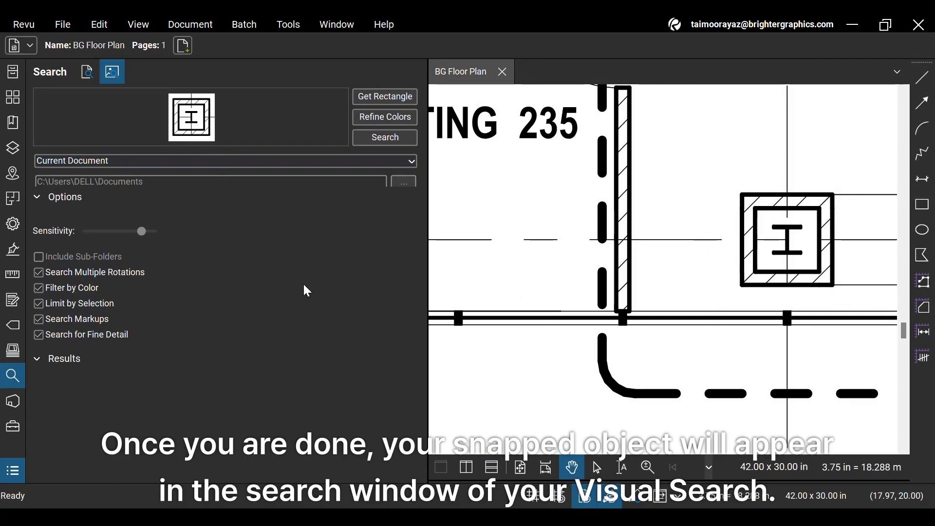
# Step: Keep the search scope on Current Document and drag Sensitivity down to its minimum
pyautogui.click(238, 166)
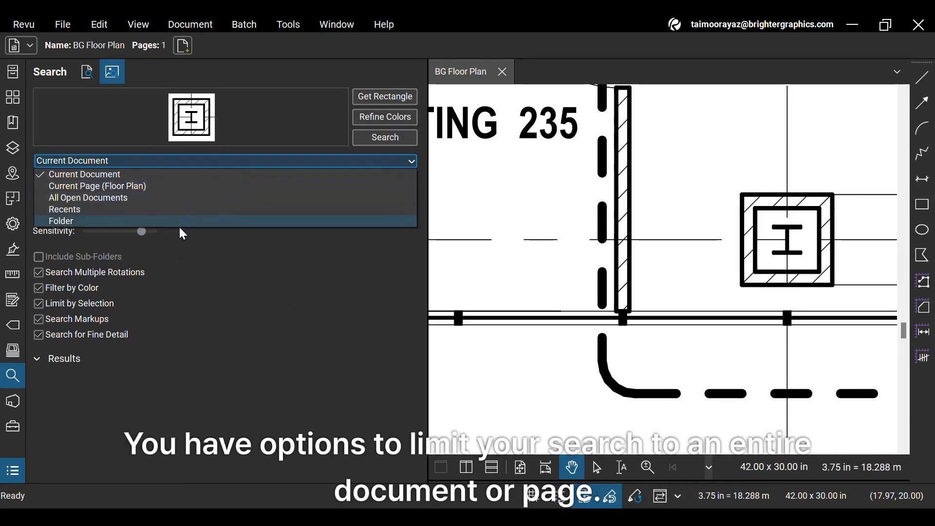
pyautogui.click(411, 160)
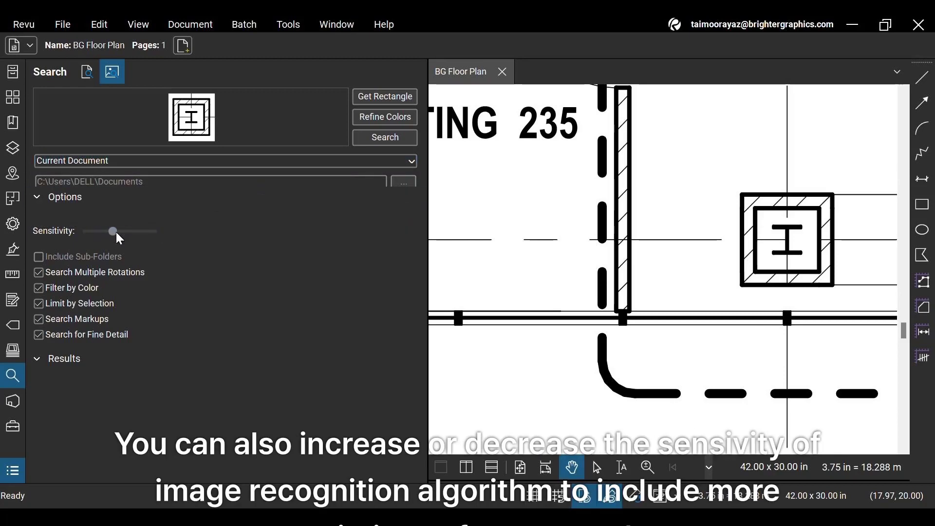
pyautogui.moveTo(89, 232); pyautogui.dragTo(80, 233)
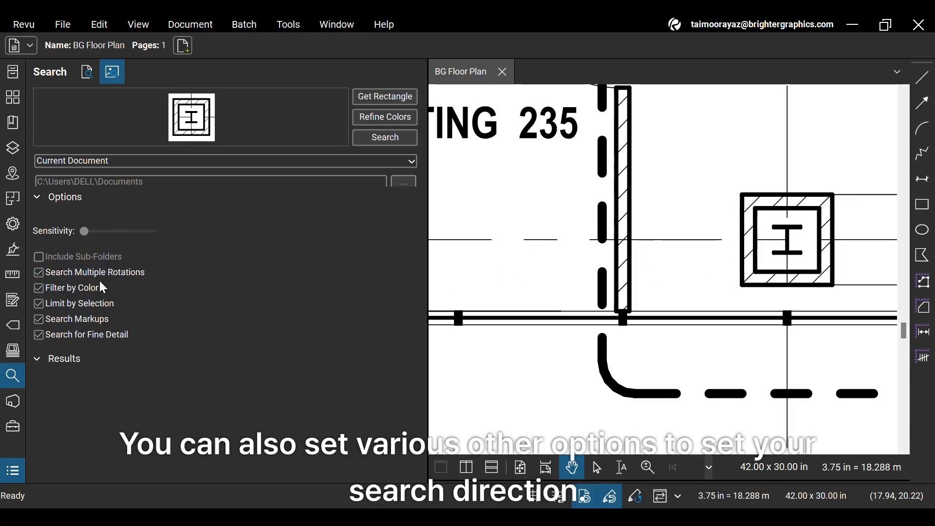
# Step: Run the low-sensitivity search and view both column matches, ending on the first
pyautogui.click(386, 142)
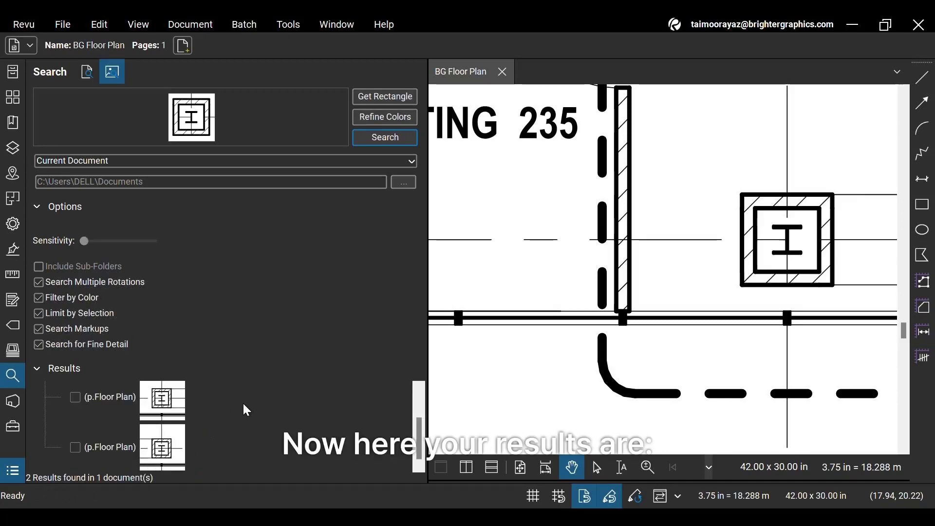
pyautogui.click(170, 403)
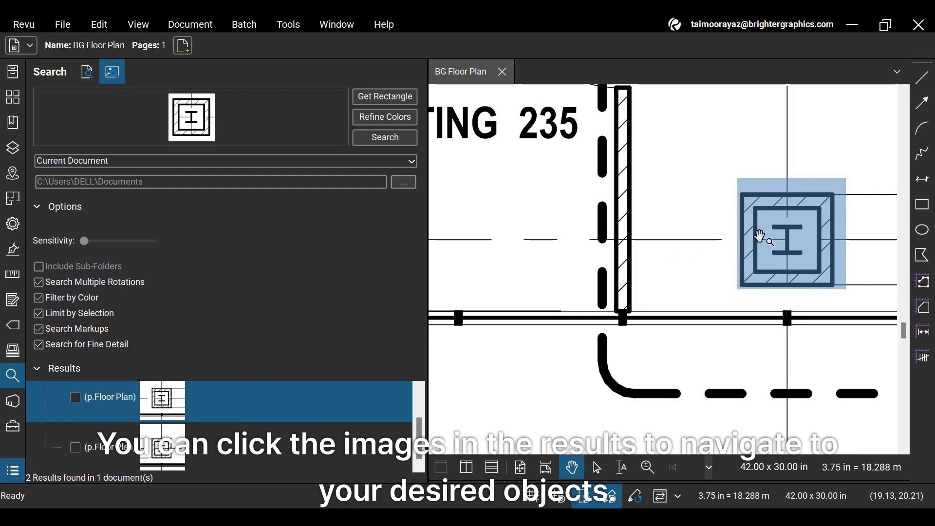
pyautogui.click(163, 447)
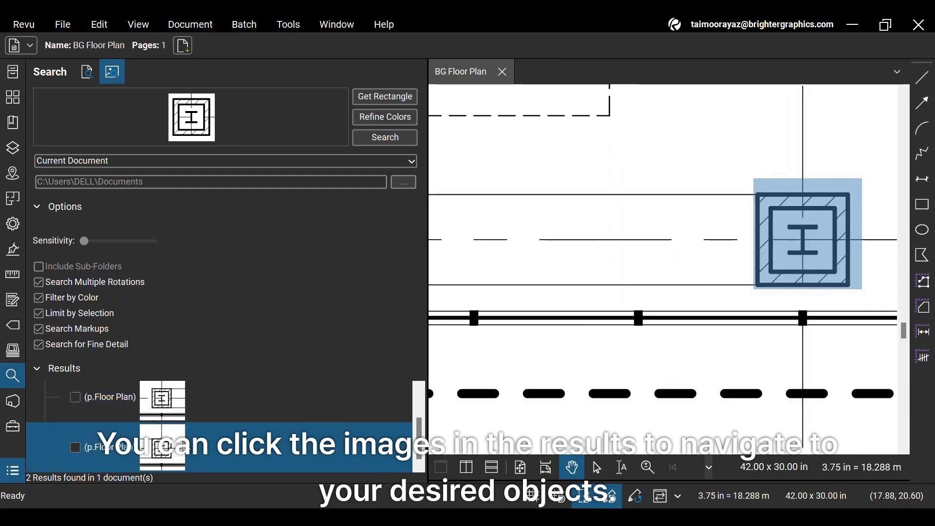
pyautogui.click(154, 408)
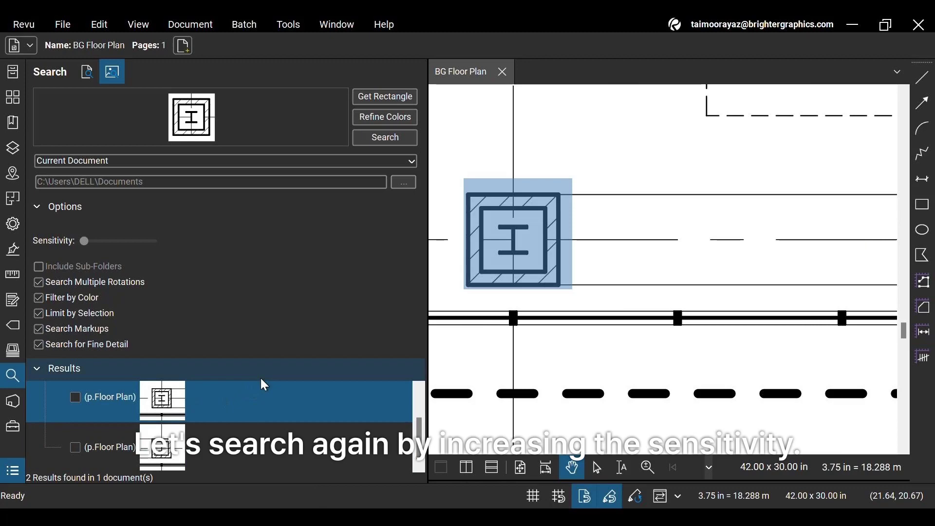
# Step: Raise Sensitivity stepwise to maximum, rerunning the search until one match remains, then select it
pyautogui.moveTo(87, 240); pyautogui.dragTo(107, 242)
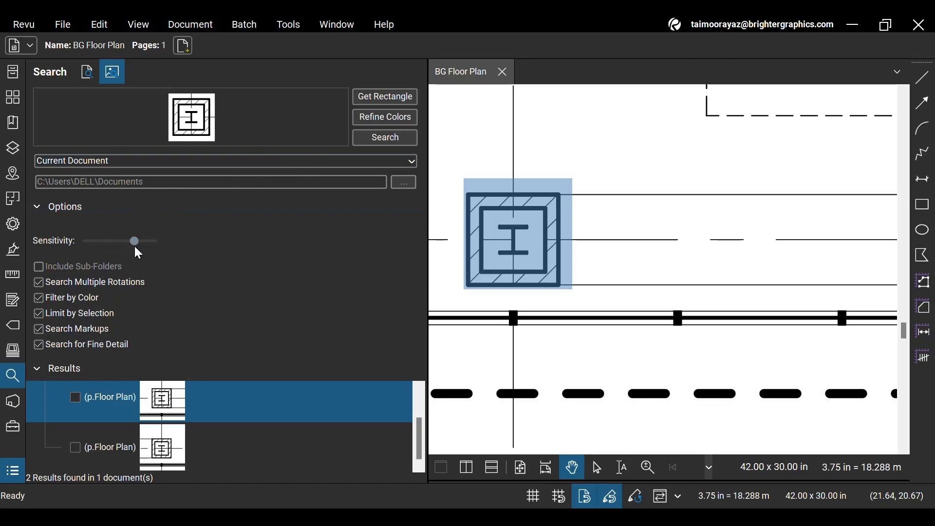
pyautogui.moveTo(135, 247); pyautogui.dragTo(139, 247)
pyautogui.click(372, 142)
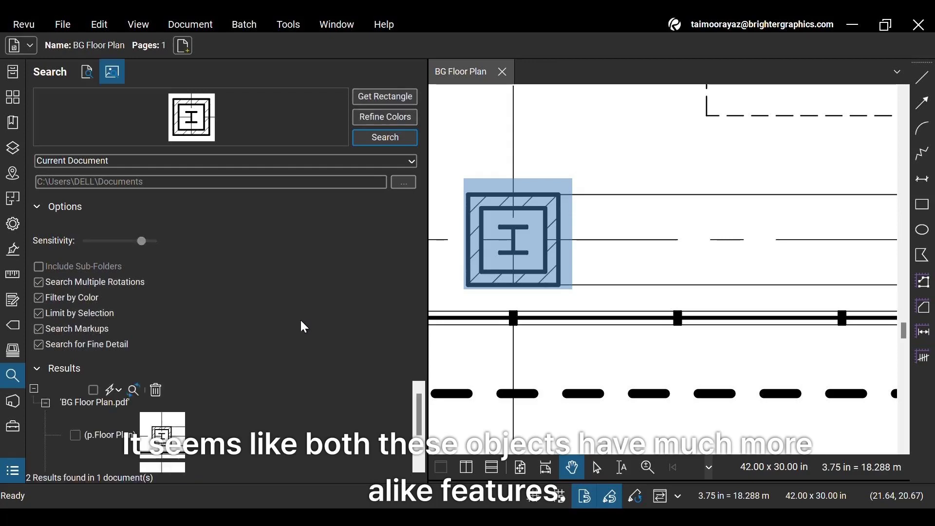
pyautogui.scroll(-2, 258, 398)
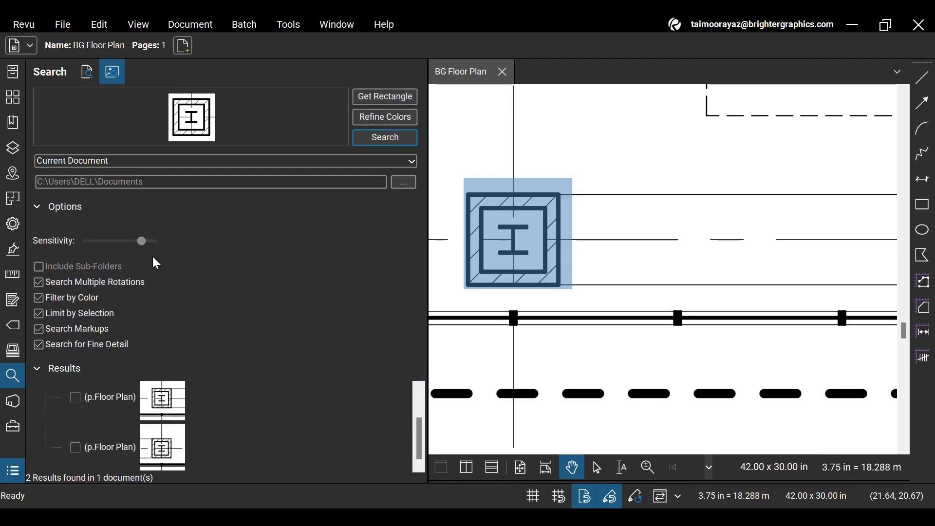
pyautogui.click(142, 244)
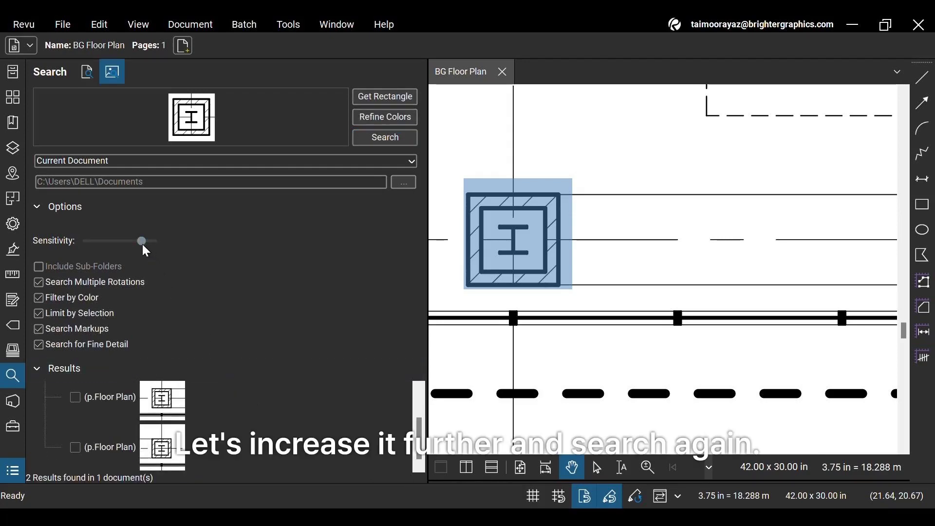
pyautogui.click(385, 141)
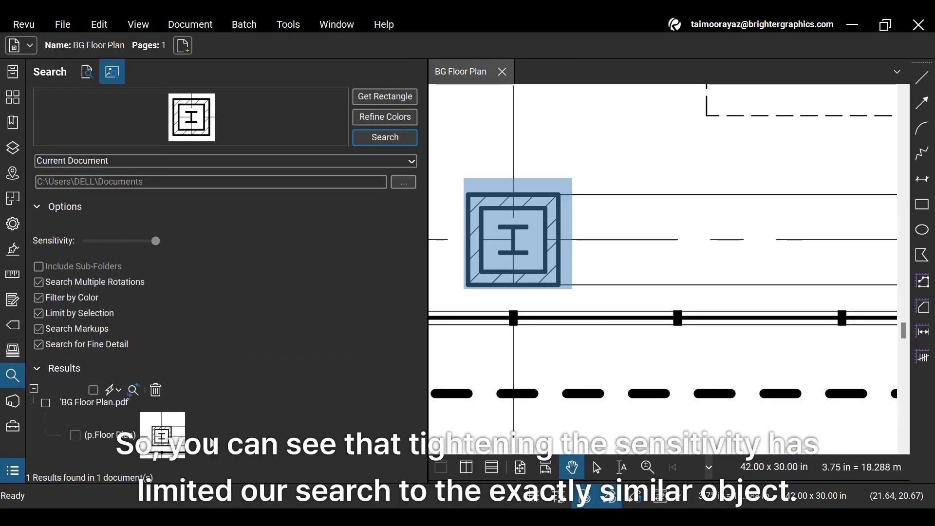
pyautogui.click(165, 442)
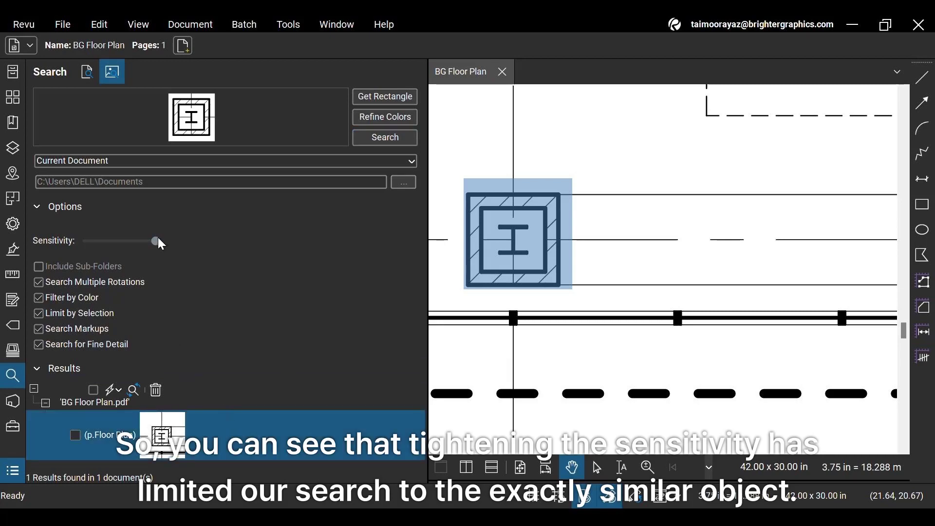
# Step: Check only the single floor plan result and apply Highlight Checked to mark it yellow
pyautogui.click(93, 391)
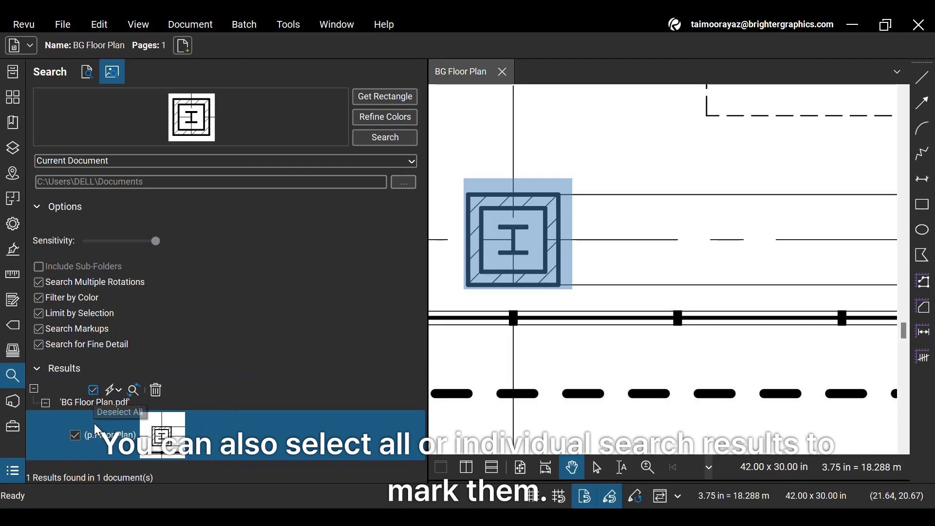
pyautogui.click(94, 389)
pyautogui.click(76, 435)
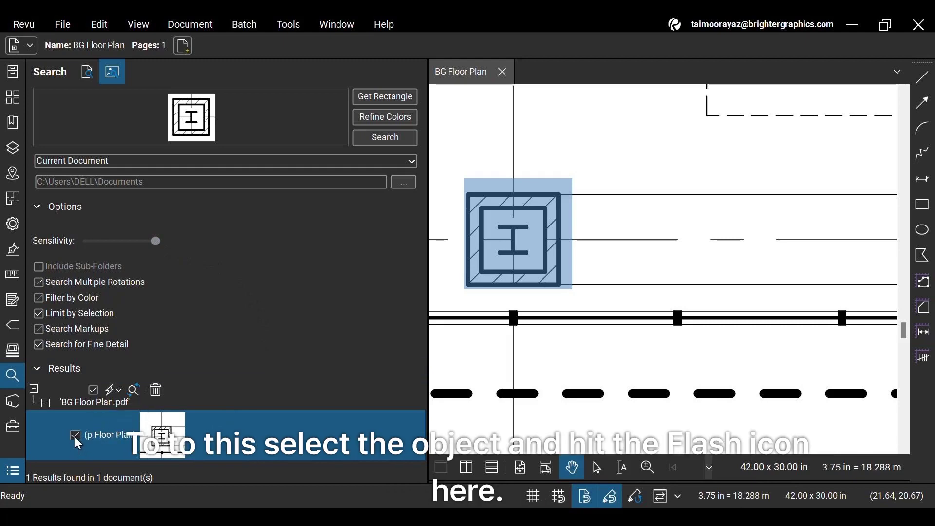
pyautogui.click(112, 393)
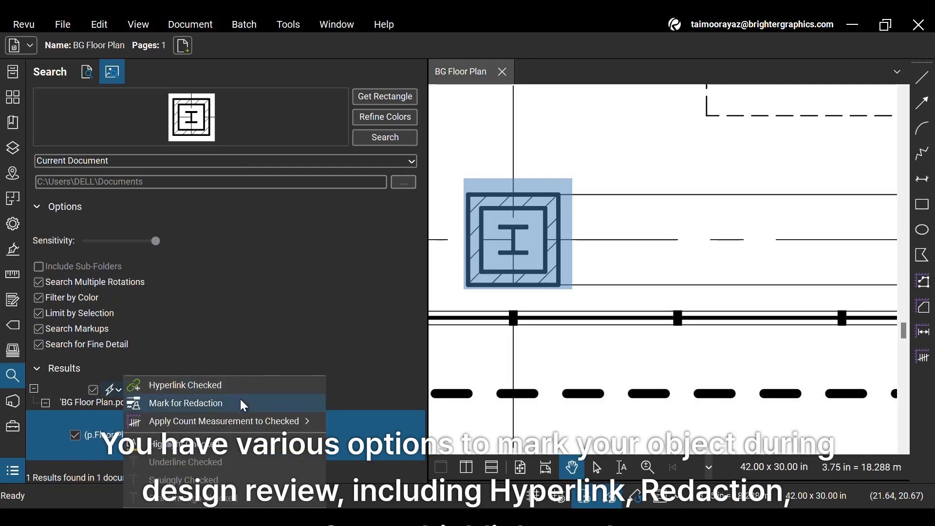
pyautogui.moveTo(246, 422)
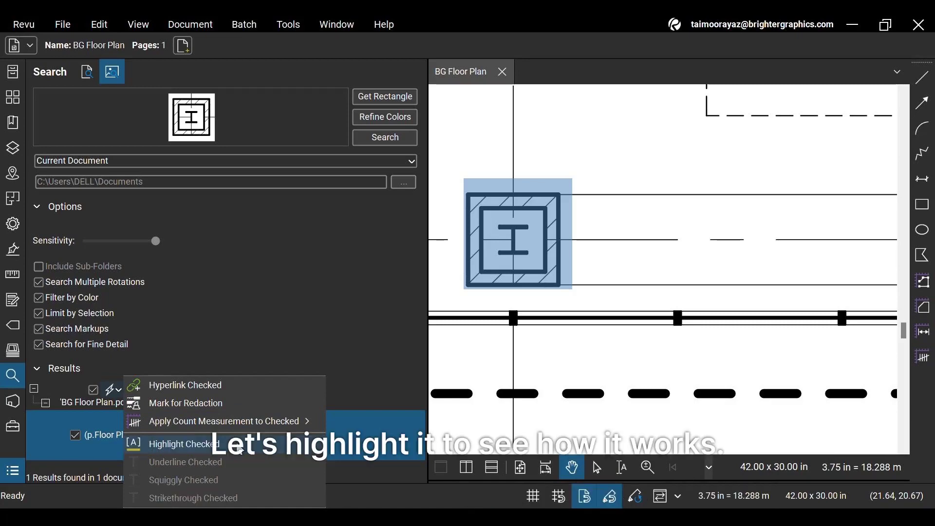
pyautogui.click(240, 450)
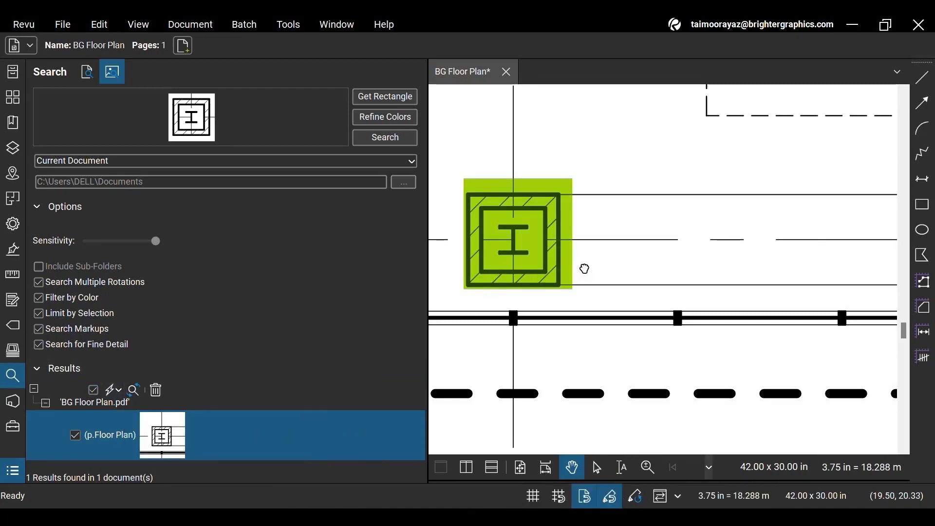
pyautogui.scroll(-3, 601, 267)
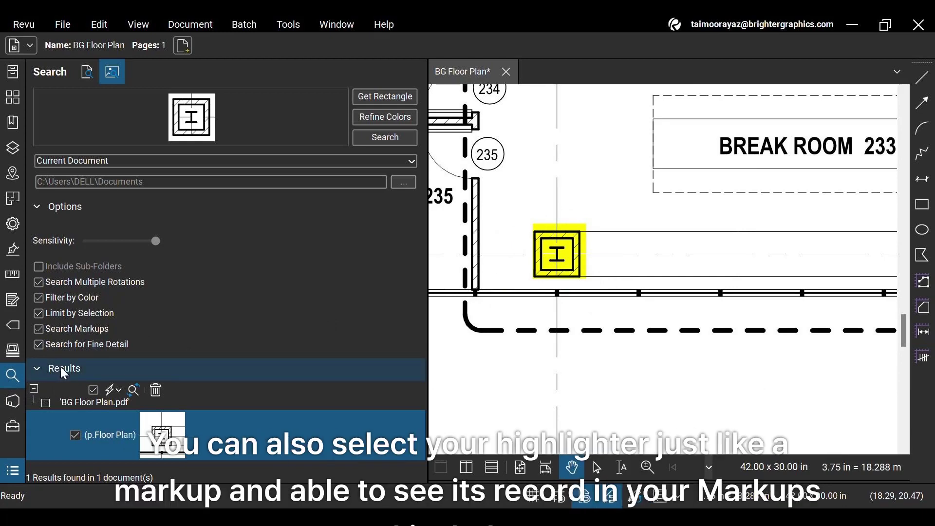
# Step: Hide the Search panel, select the yellow highlight, and show its Highlight entry in the Markups List
pyautogui.click(13, 374)
pyautogui.click(177, 273)
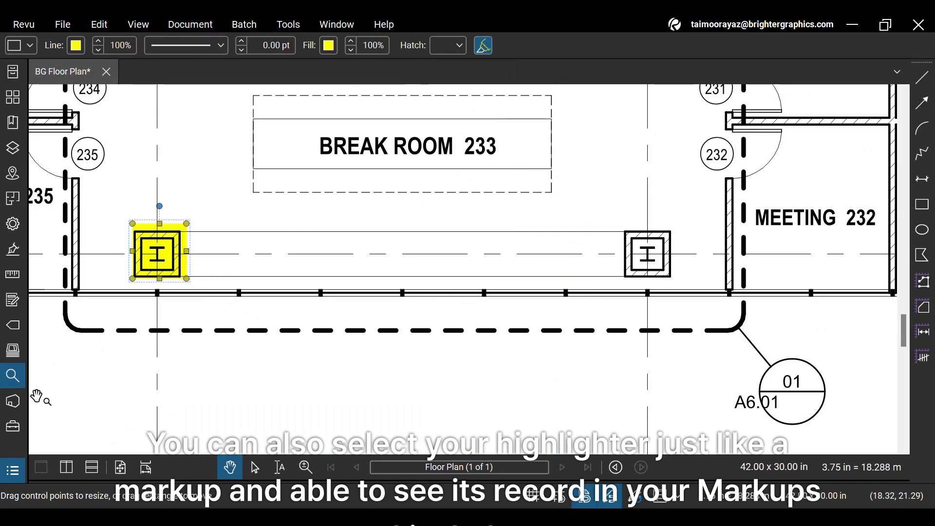
pyautogui.click(12, 470)
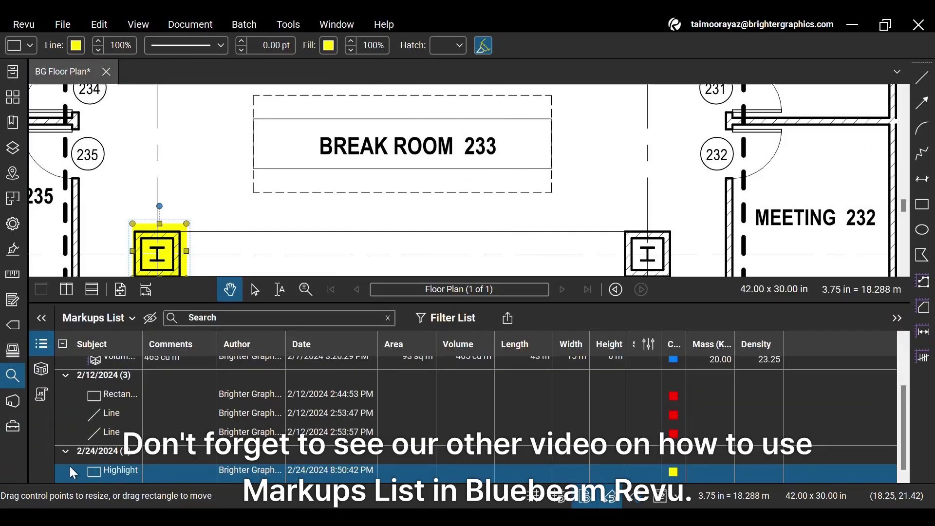
# Step: Close the Markups List, deselect the highlight, and zoom out to show the whole floor plan
pyautogui.click(40, 349)
pyautogui.click(249, 251)
pyautogui.scroll(-5, 397, 303)
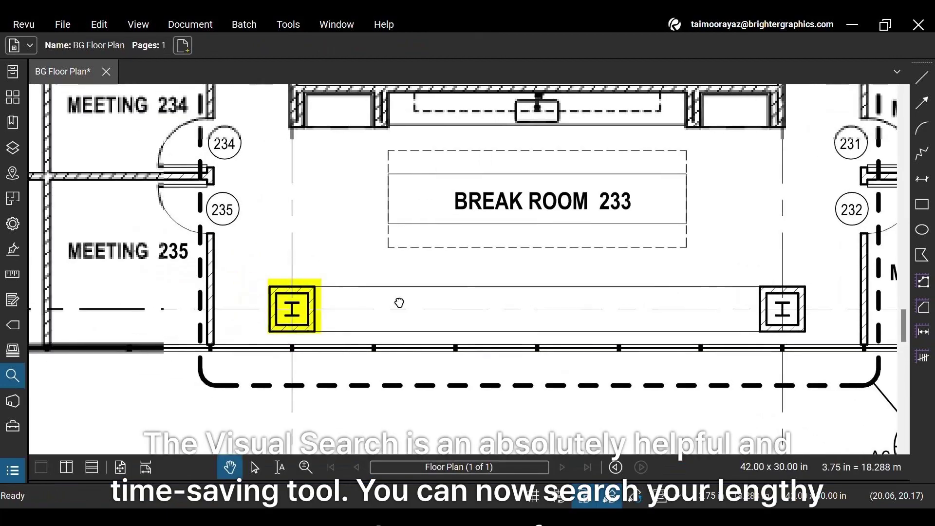
pyautogui.scroll(-4, 436, 282)
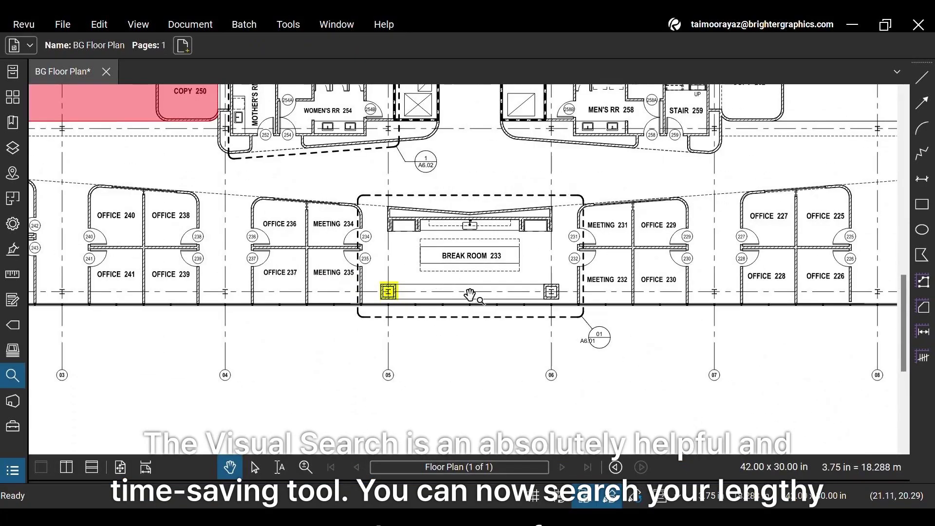
pyautogui.moveTo(492, 275); pyautogui.dragTo(500, 309)
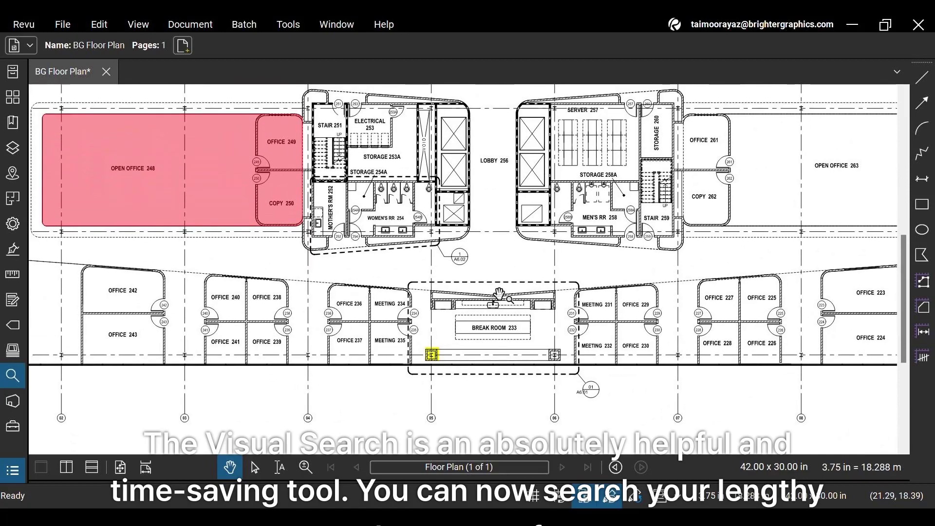